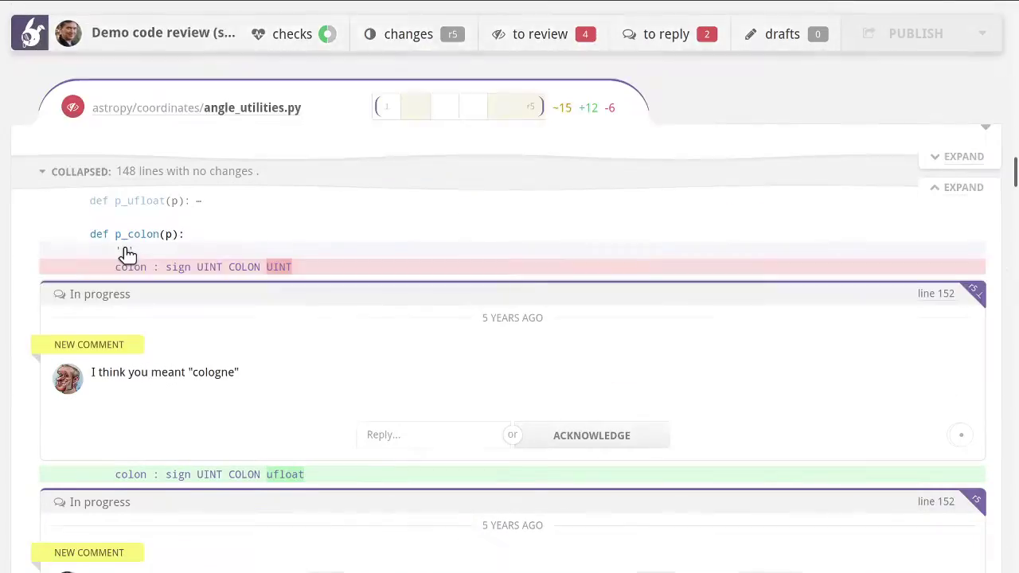
# - Cycle through the unreplied comments in the demo code review's changed files
pyautogui.press('j')
pyautogui.press('j')
pyautogui.press('j')
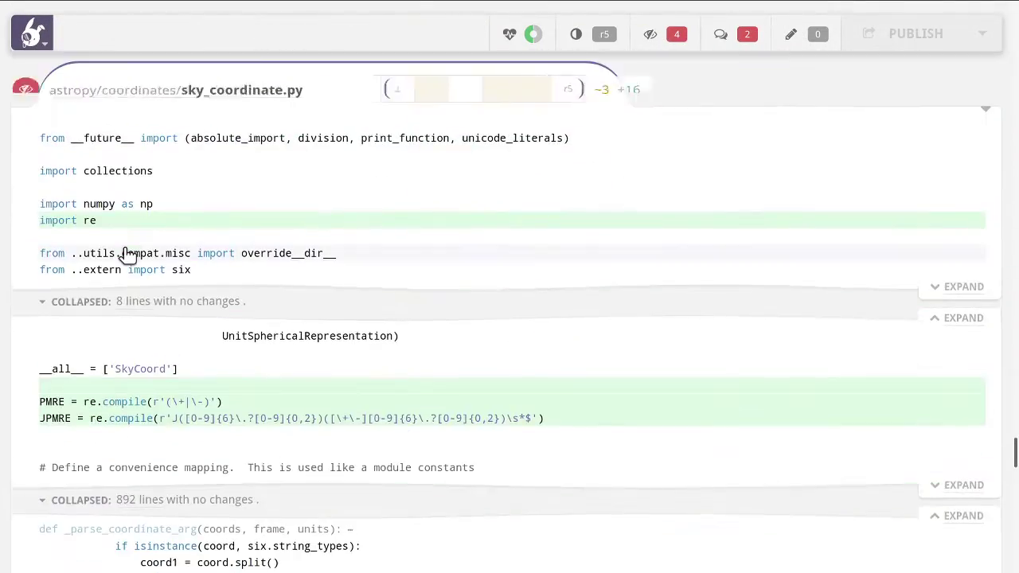
pyautogui.press('j')
pyautogui.press('j')
pyautogui.press('j')
pyautogui.press('j')
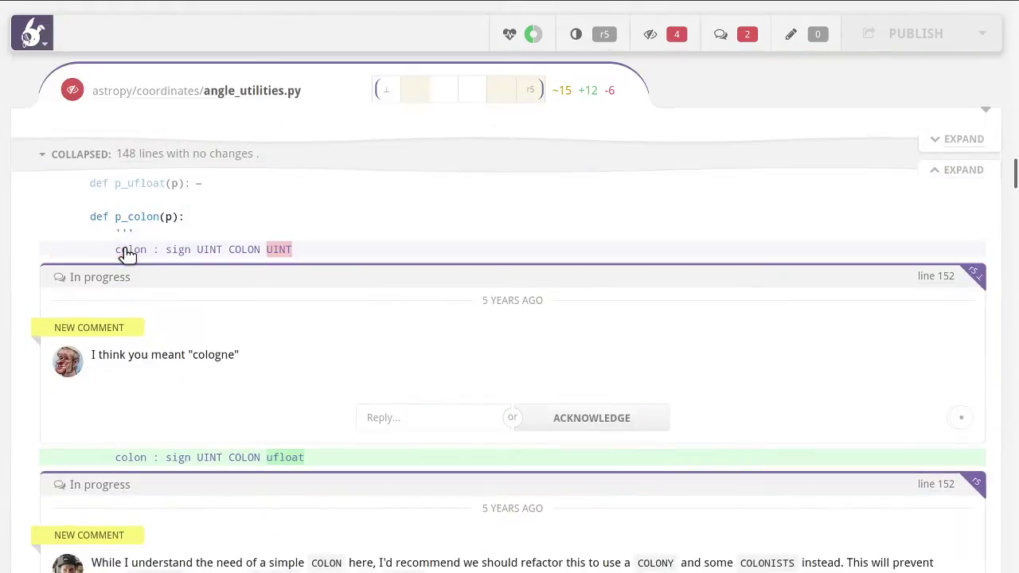
pyautogui.press('j')
pyautogui.press('j')
pyautogui.press('j')
pyautogui.press('j')
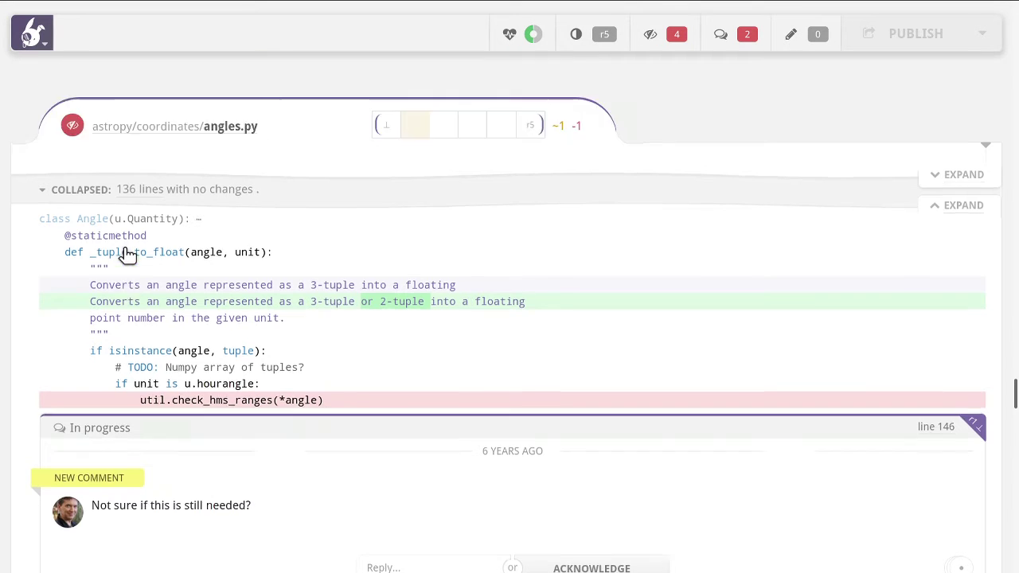
# - Return to the start of the review, display the keyboard shortcuts list and follow its link about customizing shortcuts
pyautogui.press('Home')
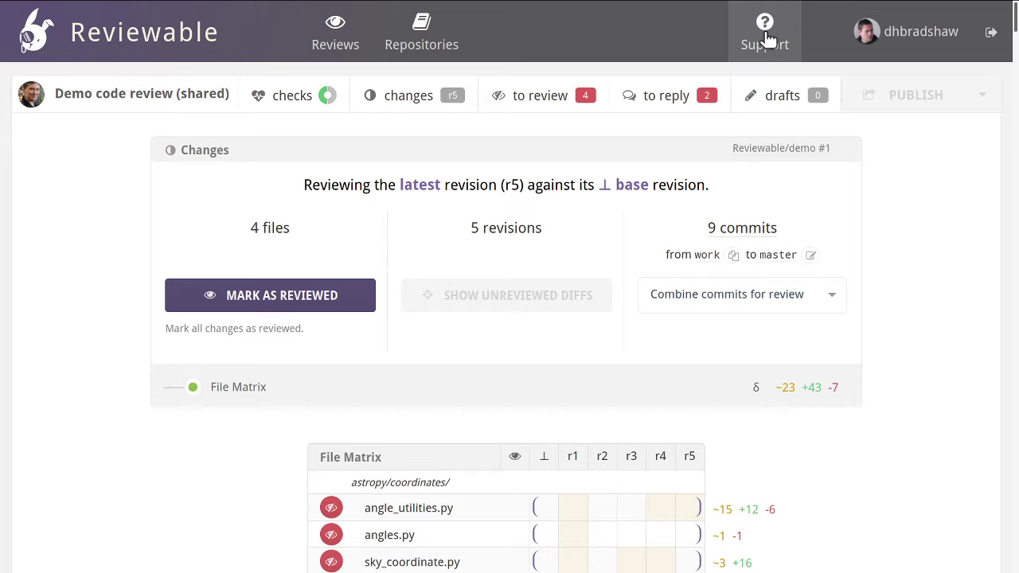
pyautogui.click(766, 43)
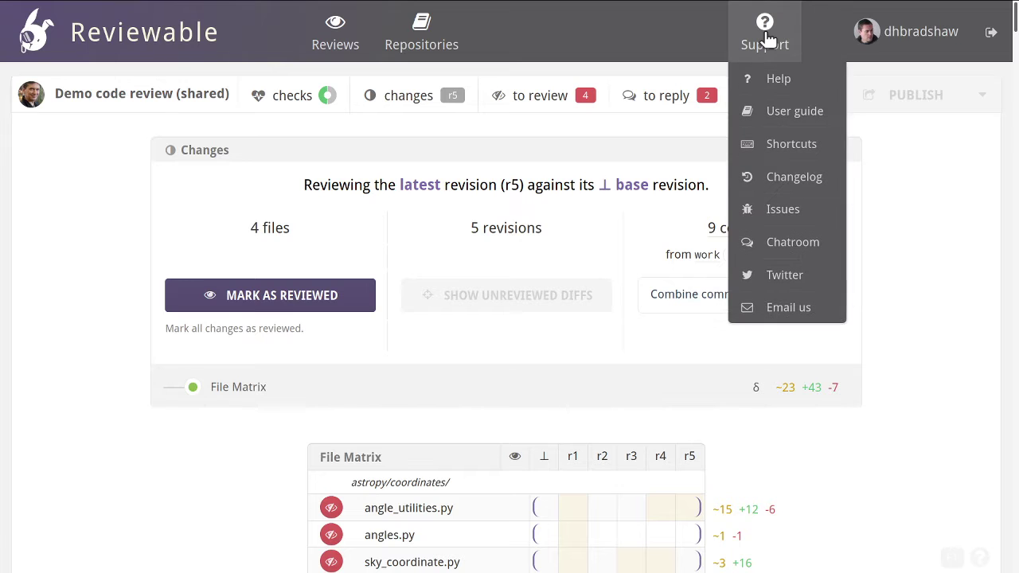
pyautogui.click(771, 147)
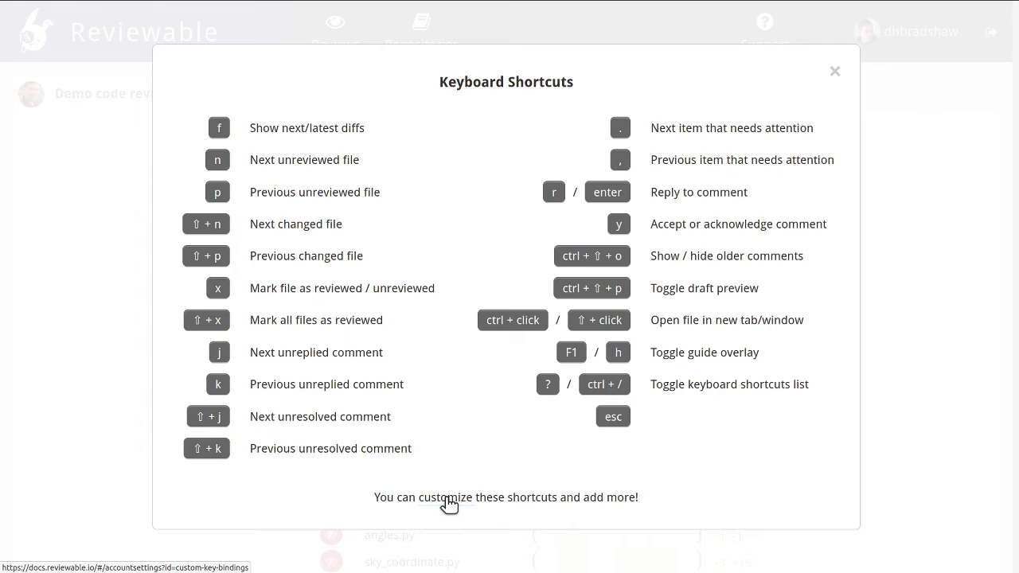
pyautogui.click(449, 497)
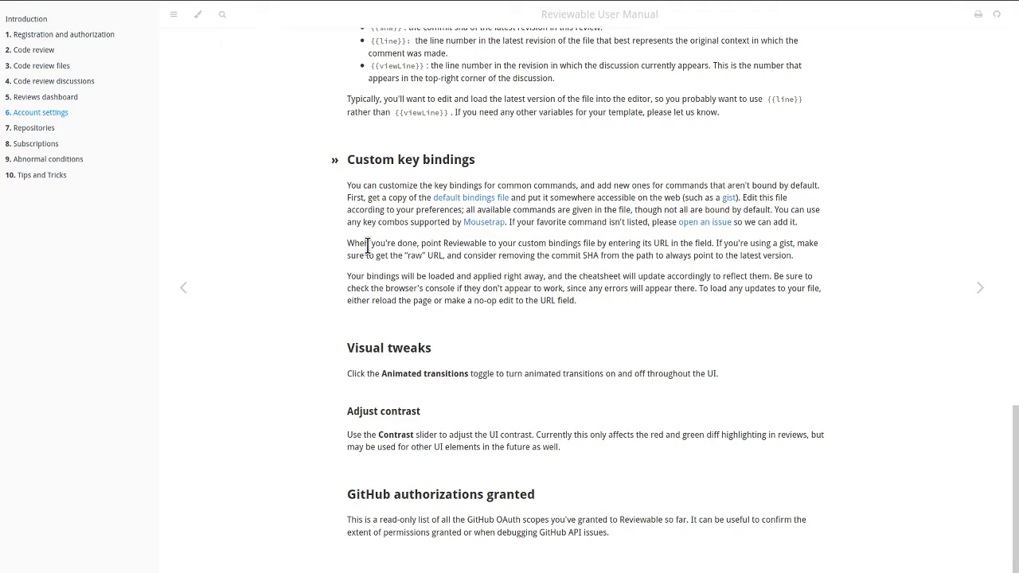
# - Open the default bindings file from the manual and examine all its commands as raw data
pyautogui.click(471, 202)
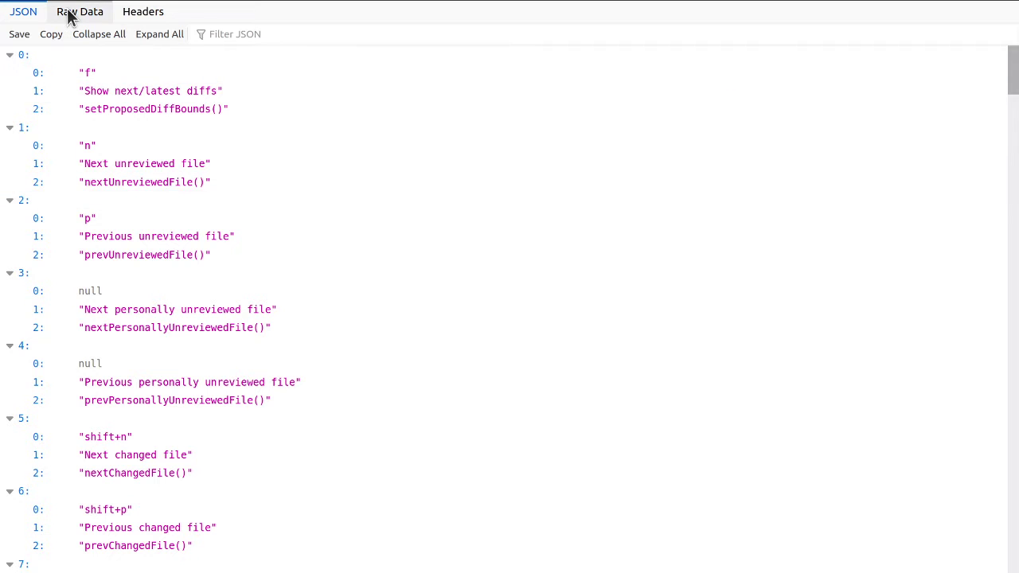
pyautogui.click(70, 12)
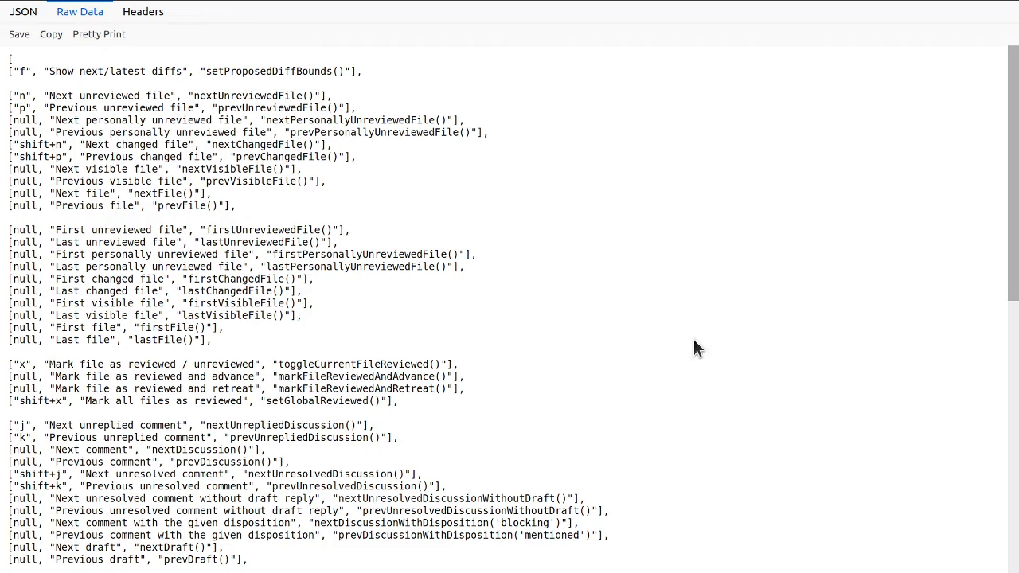
pyautogui.moveTo(1017, 225); pyautogui.dragTo(1009, 169)
pyautogui.moveTo(1016, 216); pyautogui.dragTo(995, 496)
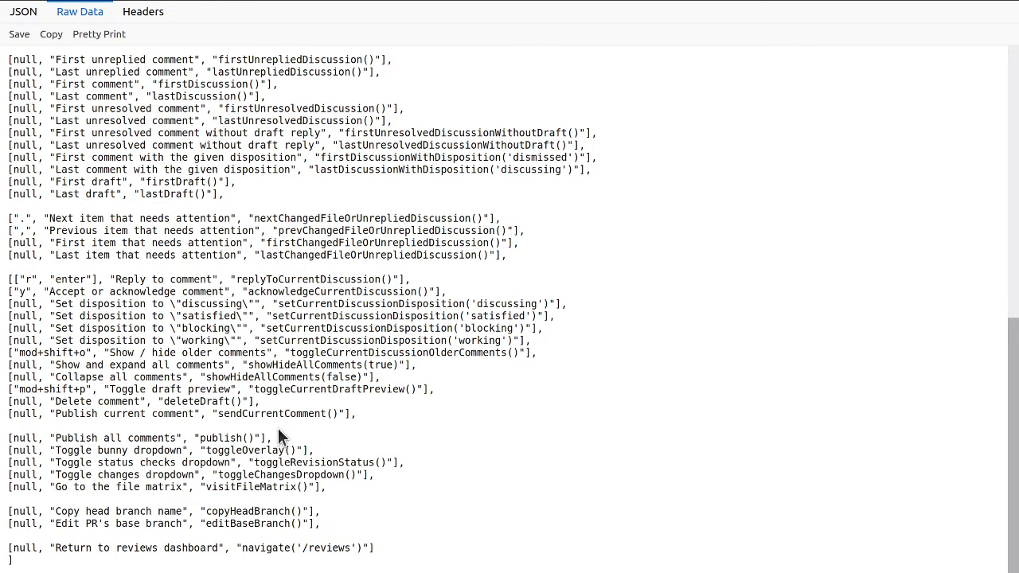
# - In the reviewable_bindings.json gist, replace null with "shift+m" for the "Go to the file matrix" command and update the public gist
pyautogui.press('F11')
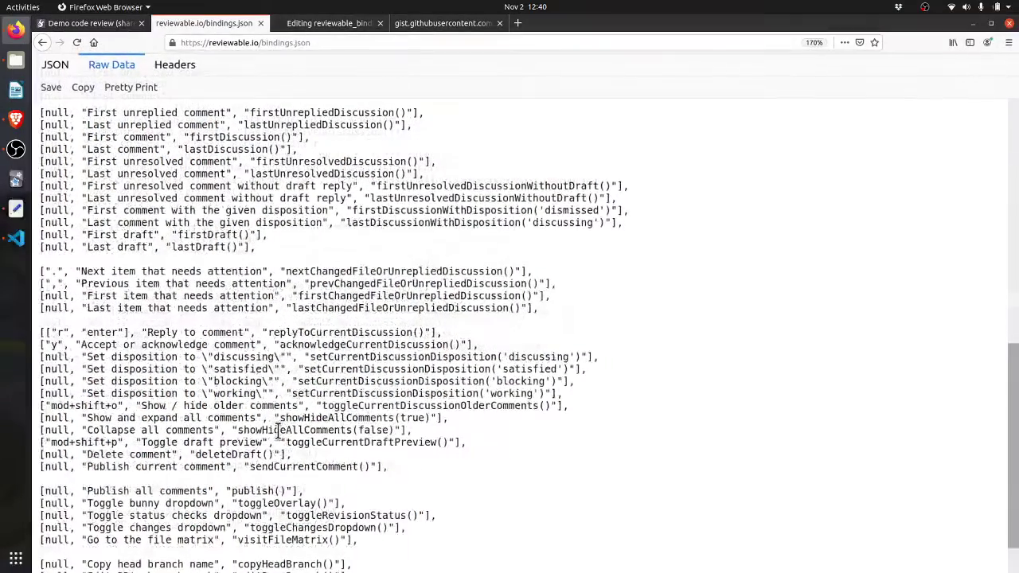
pyautogui.click(326, 27)
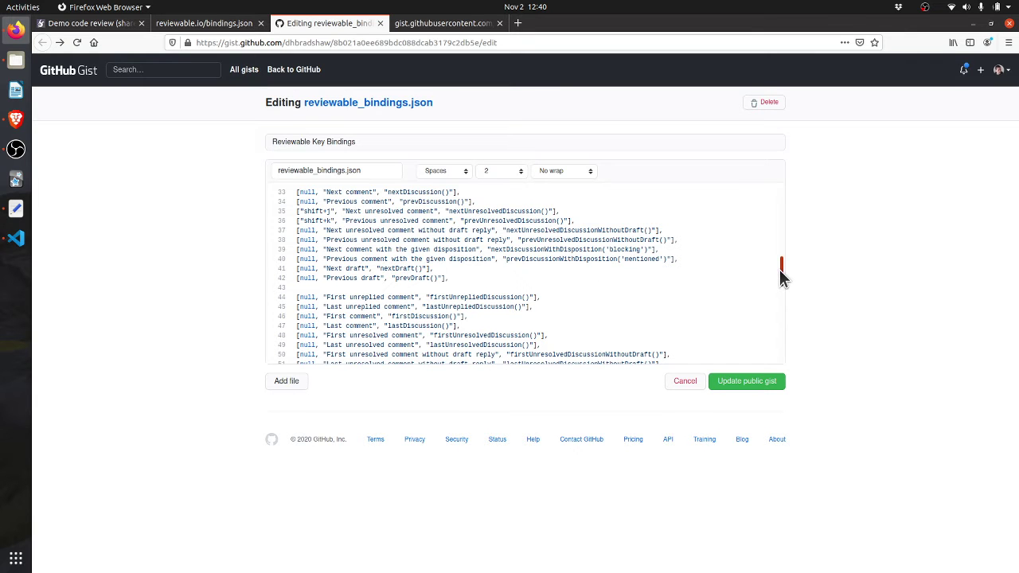
pyautogui.moveTo(781, 272); pyautogui.dragTo(783, 352)
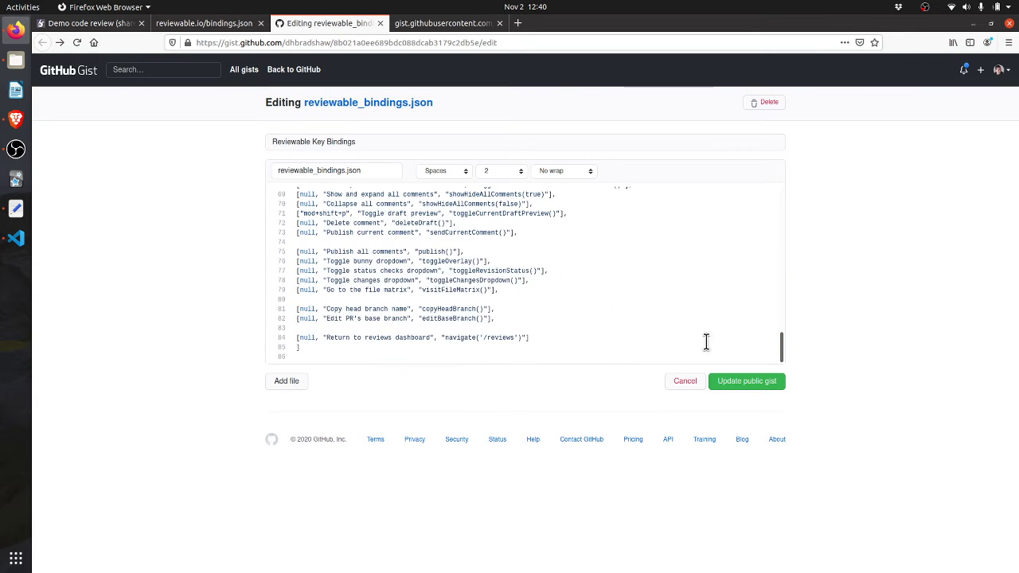
pyautogui.click(316, 290)
pyautogui.press('BackSpace')
pyautogui.press('BackSpace')
pyautogui.press('BackSpace')
pyautogui.press('BackSpace')
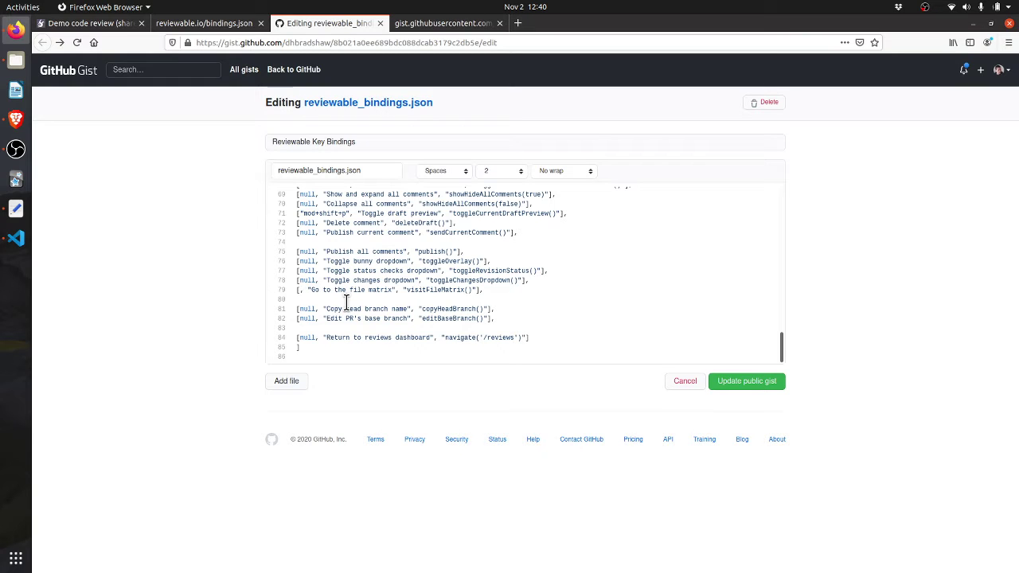
pyautogui.write('""')
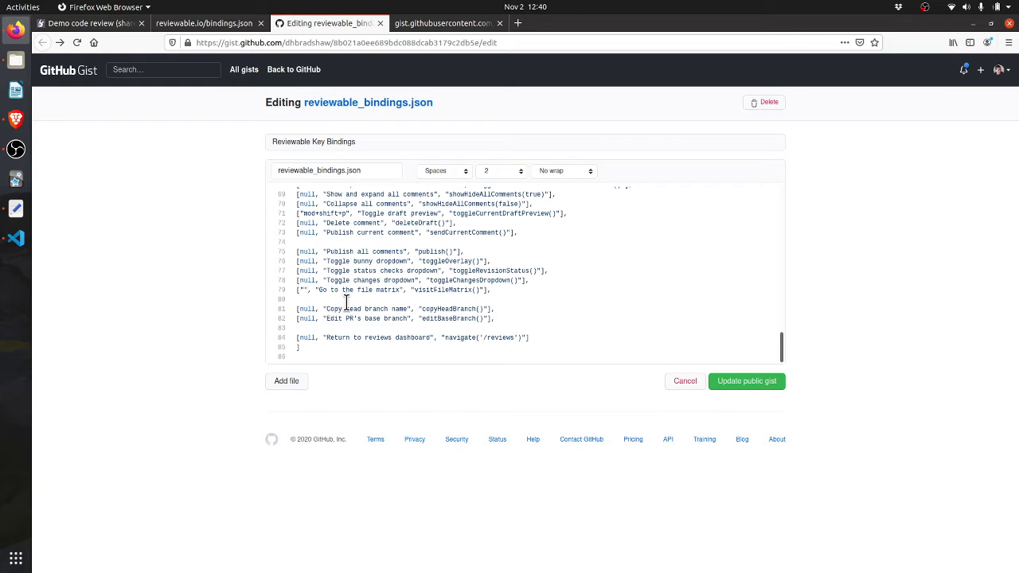
pyautogui.write('shift')
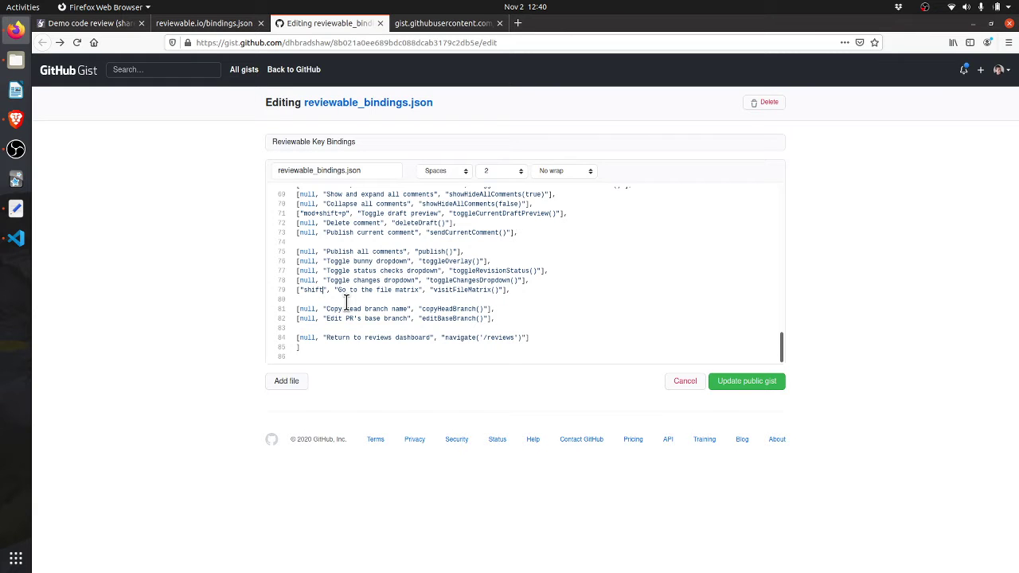
pyautogui.write('+n')
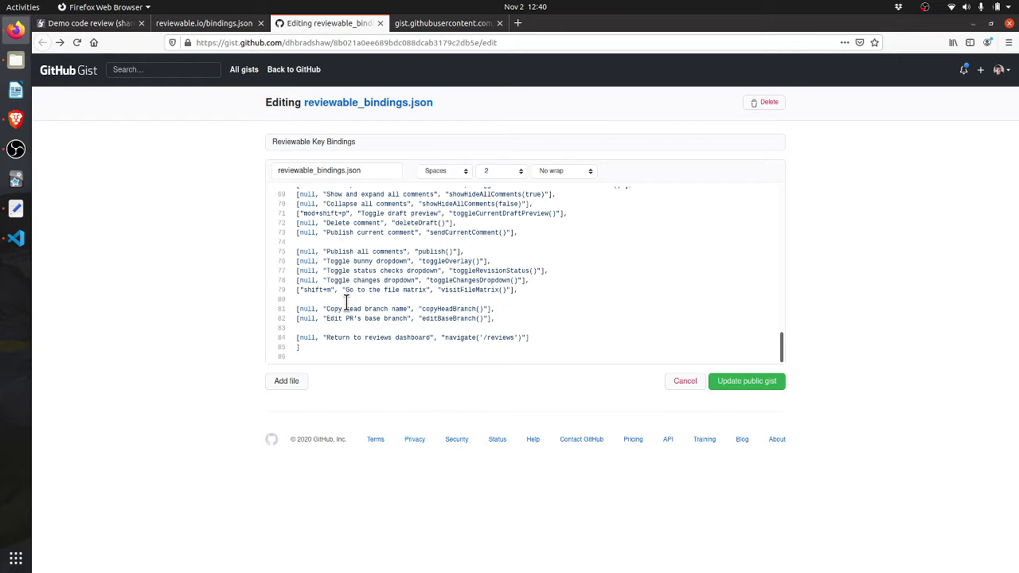
pyautogui.click(748, 385)
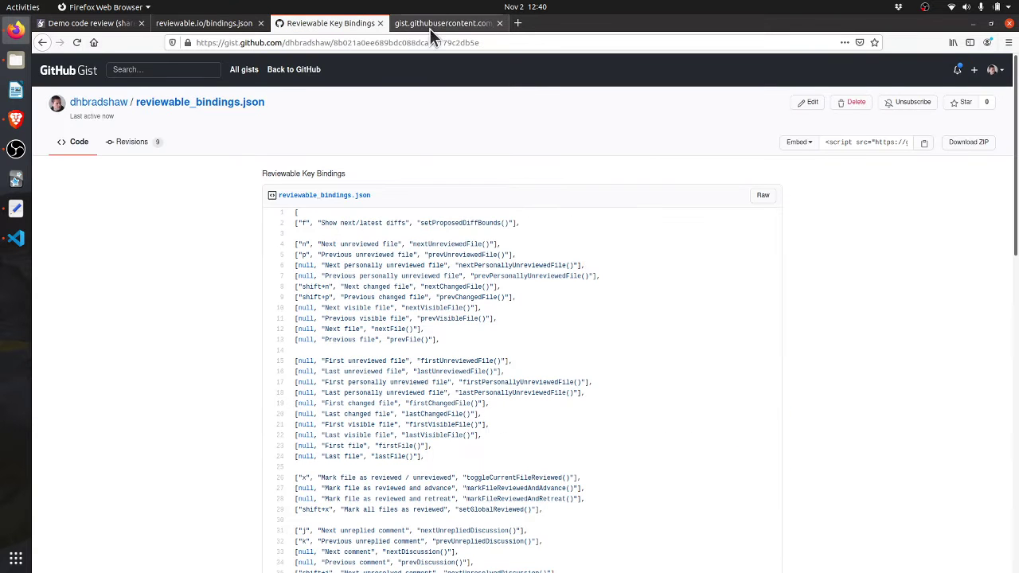
# - Reload the raw reviewable_bindings.json page on gist.githubusercontent.com and copy its URL
pyautogui.click(440, 22)
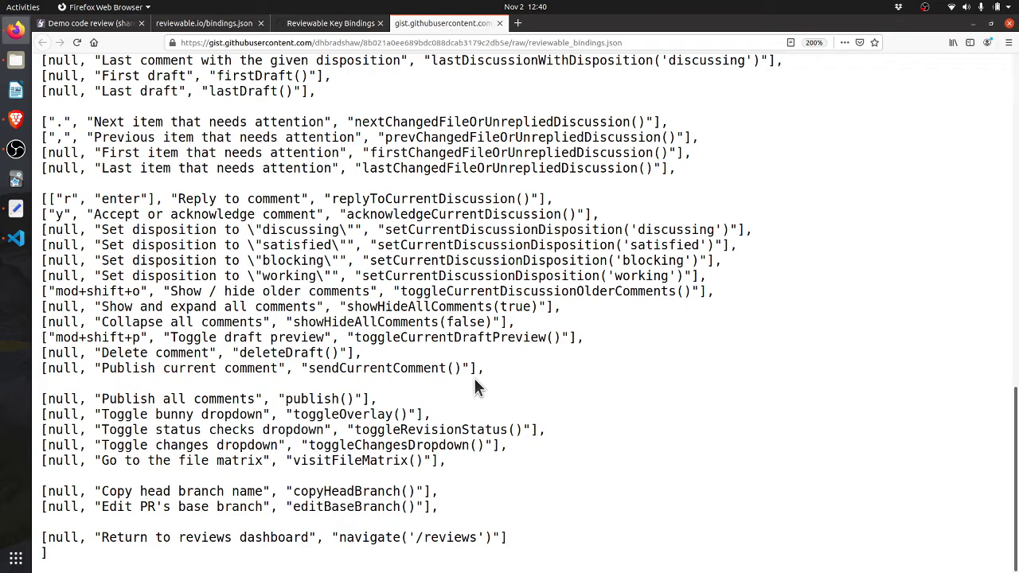
pyautogui.hotkey('ctrl', 'r')
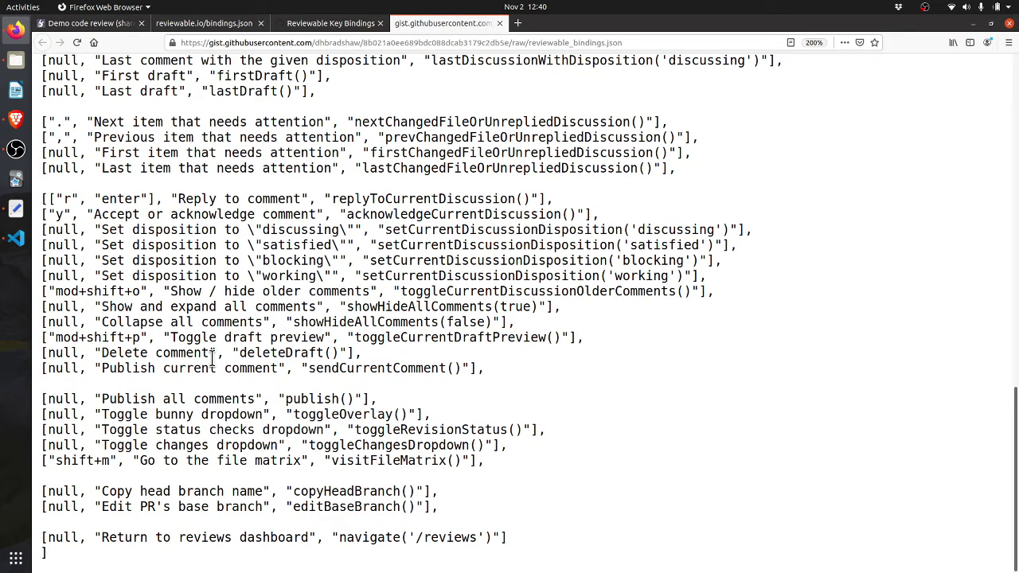
pyautogui.click(641, 46)
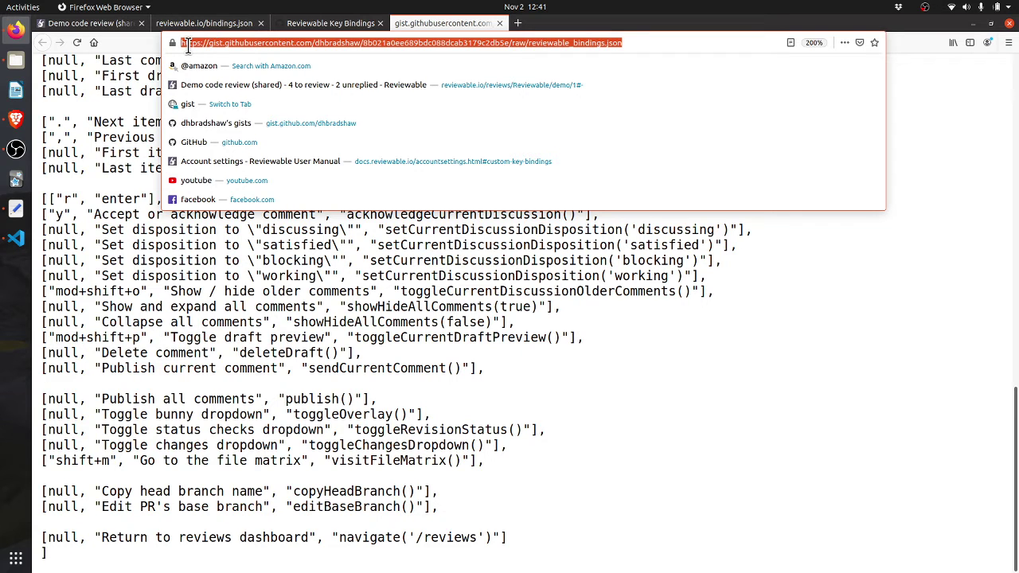
# - In the Reviewable account settings, set the custom review page keyboard shortcuts URL to the copied raw gist URL and check the entry
pyautogui.click(90, 22)
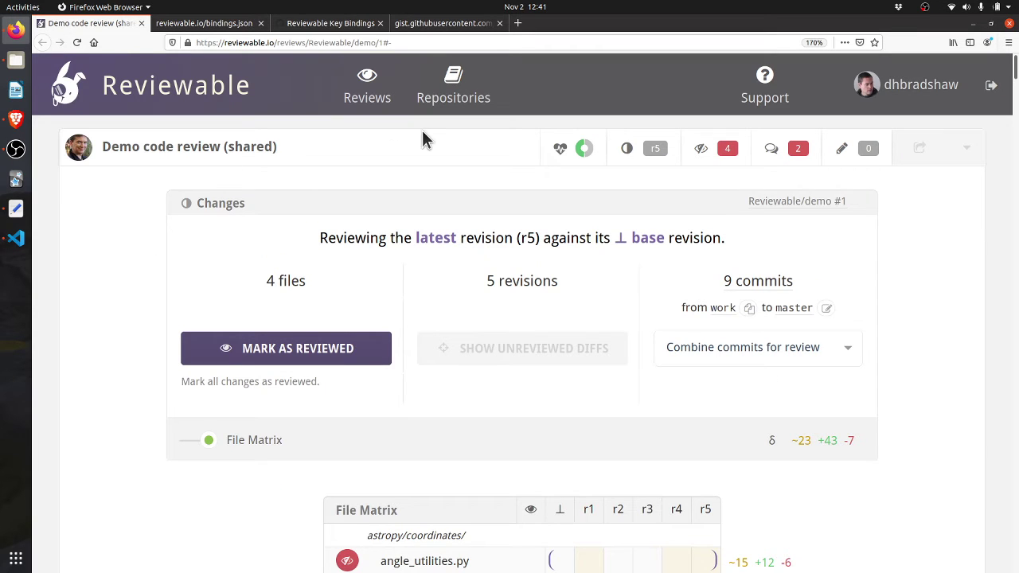
pyautogui.click(897, 83)
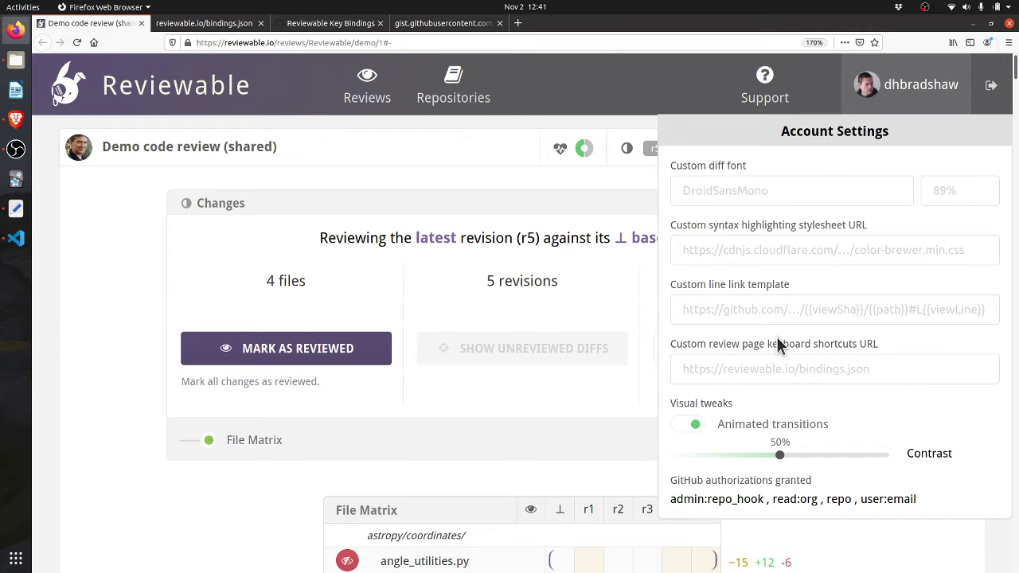
pyautogui.click(751, 368)
pyautogui.hotkey('ctrl', 'v')
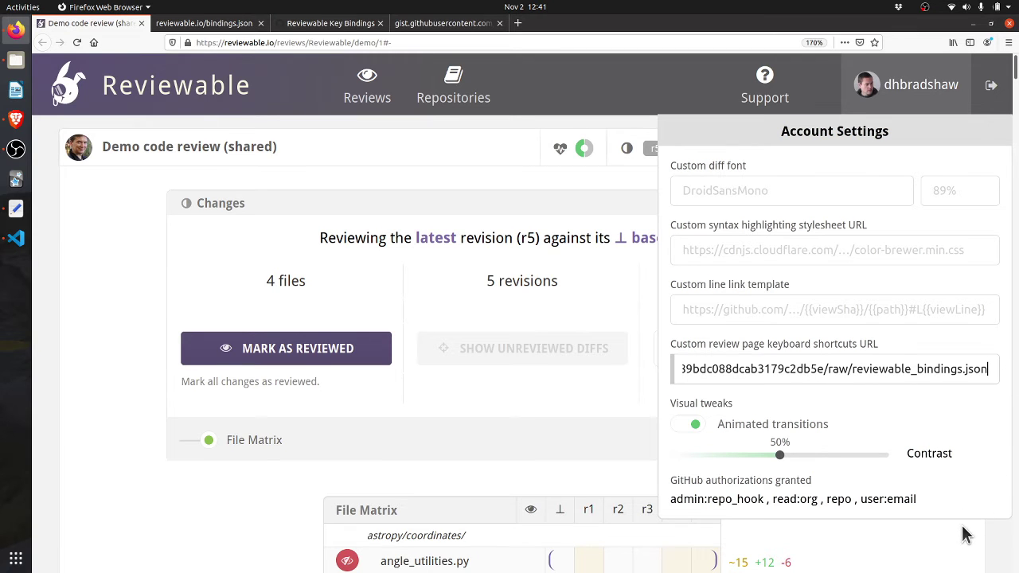
pyautogui.click(961, 545)
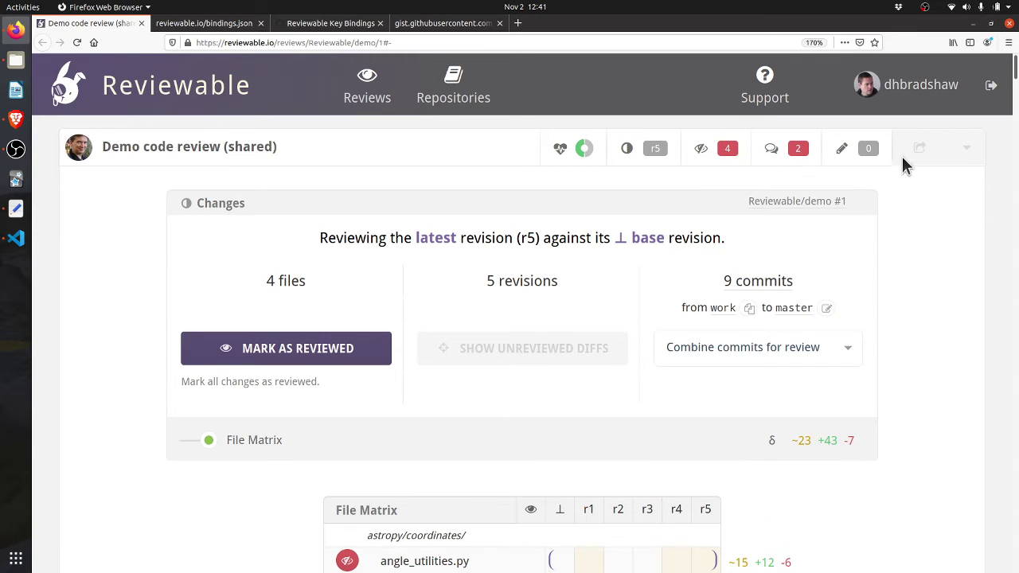
pyautogui.click(905, 89)
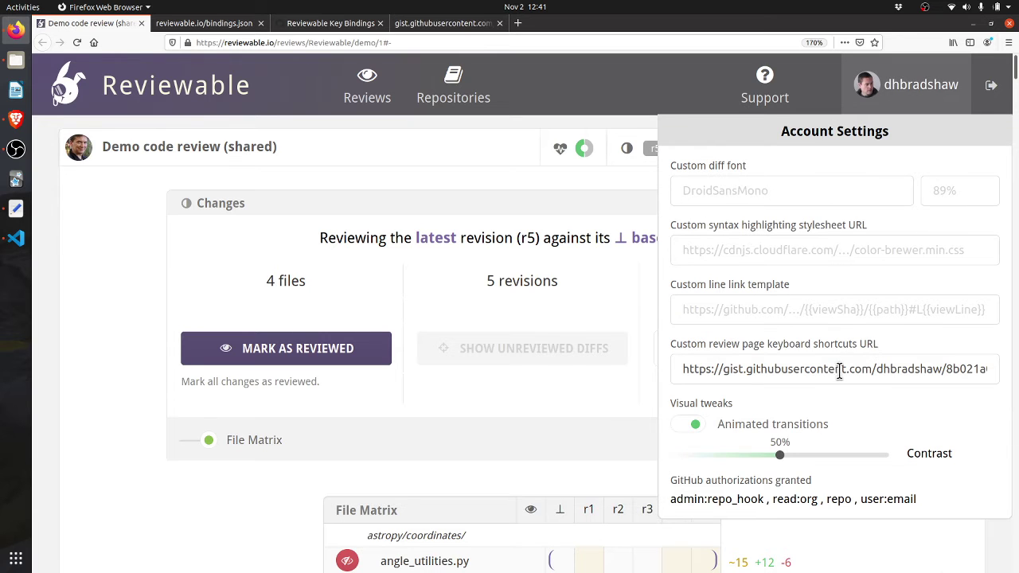
pyautogui.click(940, 549)
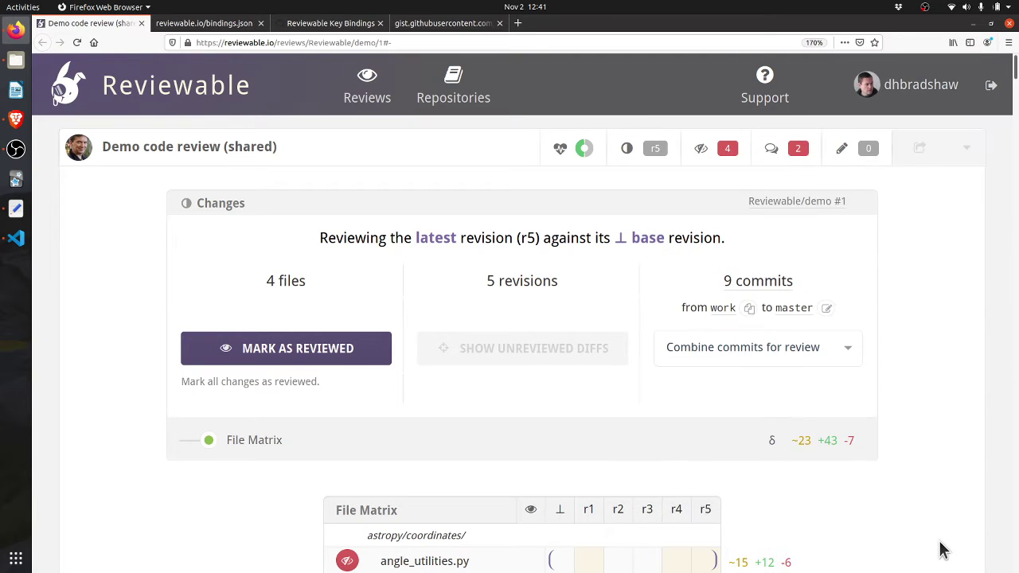
# - Reload the demo code review and check the keyboard shortcuts list for the file matrix command
pyautogui.hotkey('ctrl', 'r')
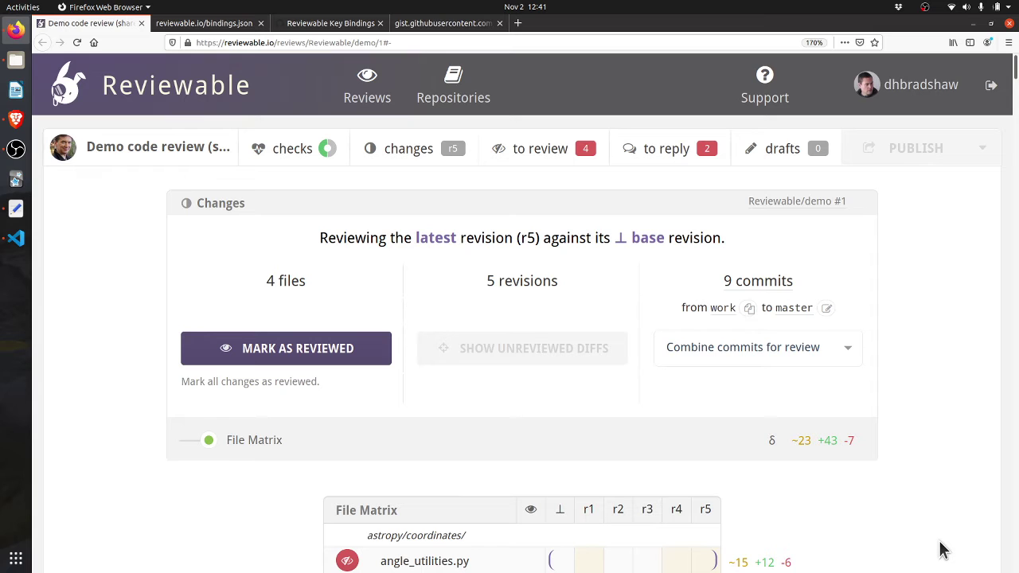
pyautogui.press('?')
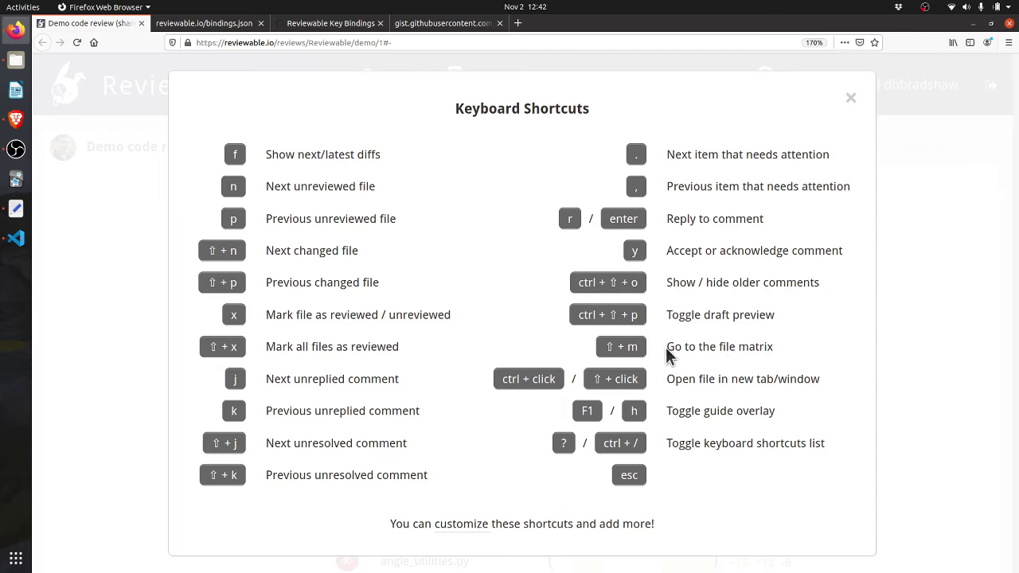
pyautogui.click(896, 178)
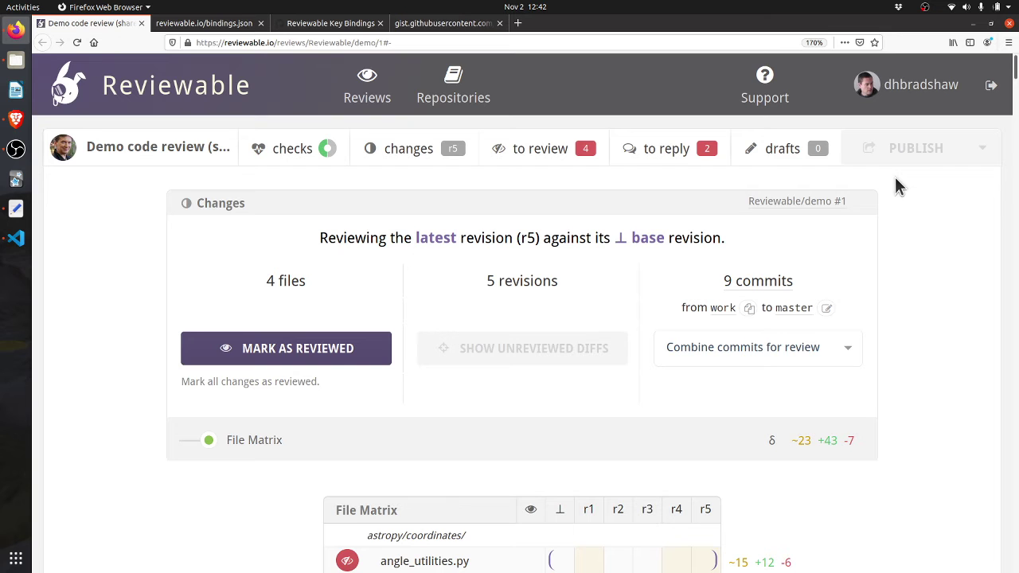
# - Jump to the file matrix, toggle the reviewed mark of angle_utilities.py twice, and compare revision r1 with r2 for all files
pyautogui.hotkey('shift', 'm')
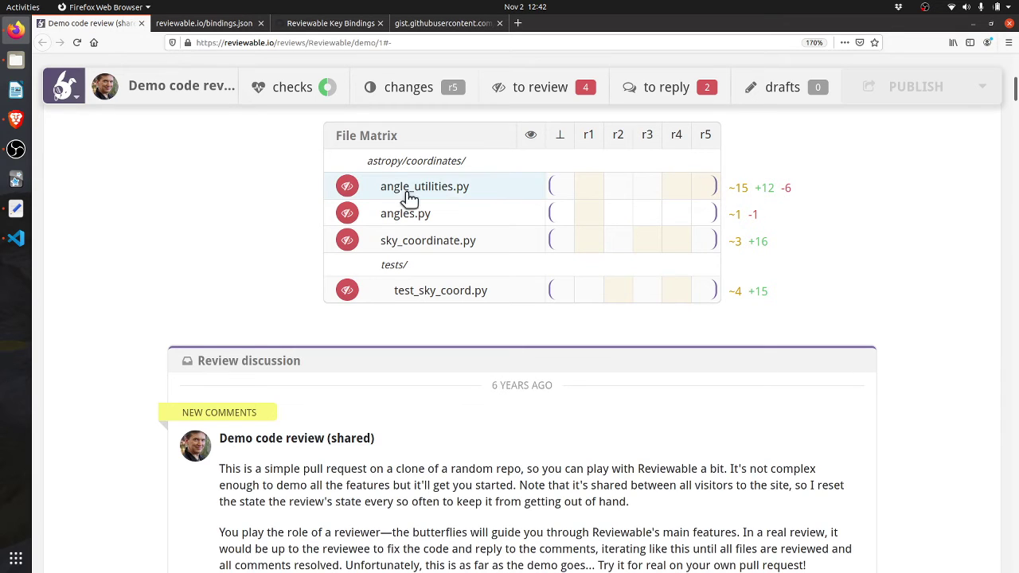
pyautogui.click(341, 189)
pyautogui.click(342, 188)
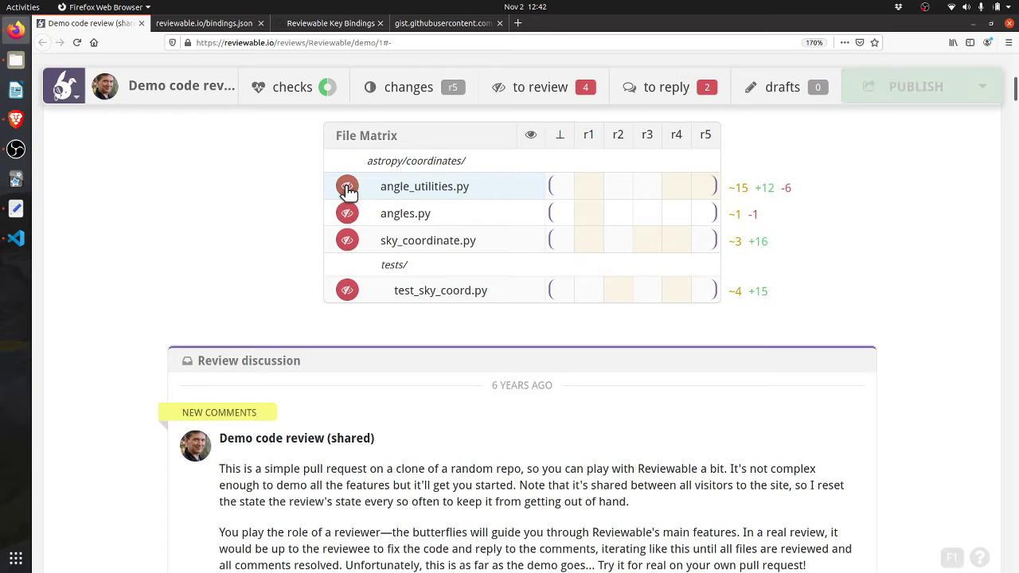
pyautogui.moveTo(590, 134); pyautogui.dragTo(615, 135)
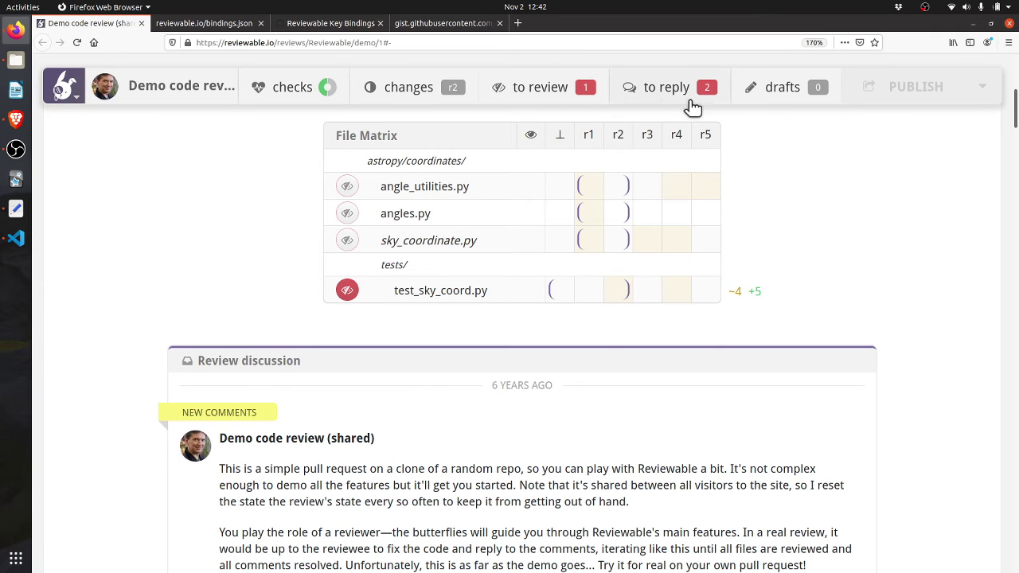
# - View the custom keyboard shortcuts URL in the account settings again, and return the browser to full screen
pyautogui.scroll(5, 867, 136)
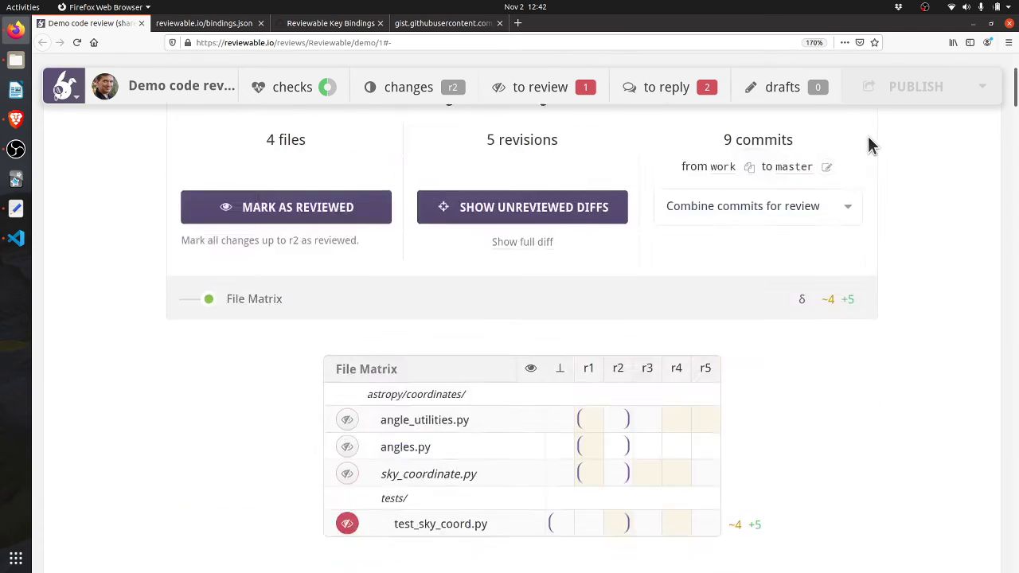
pyautogui.click(895, 94)
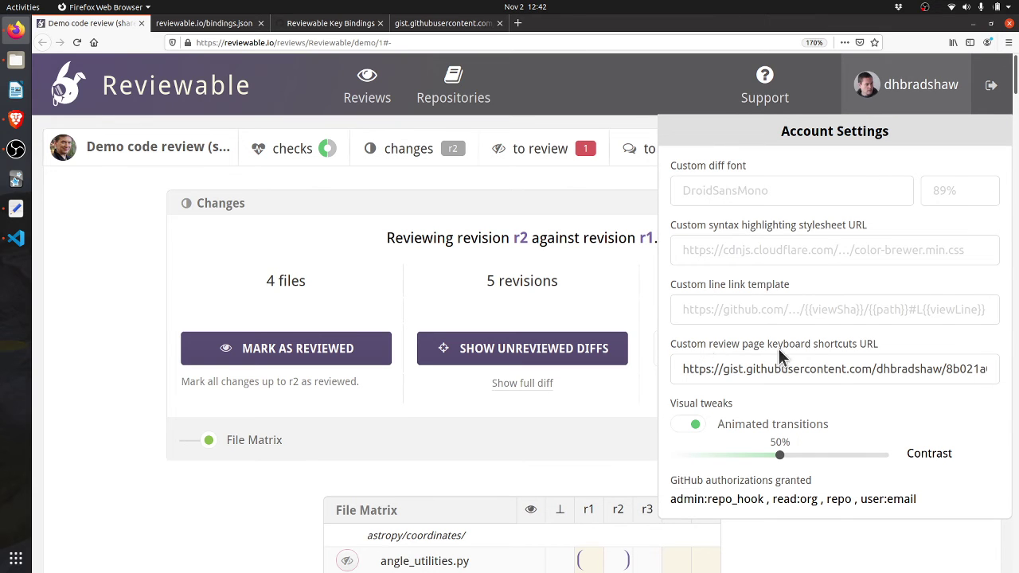
pyautogui.click(117, 370)
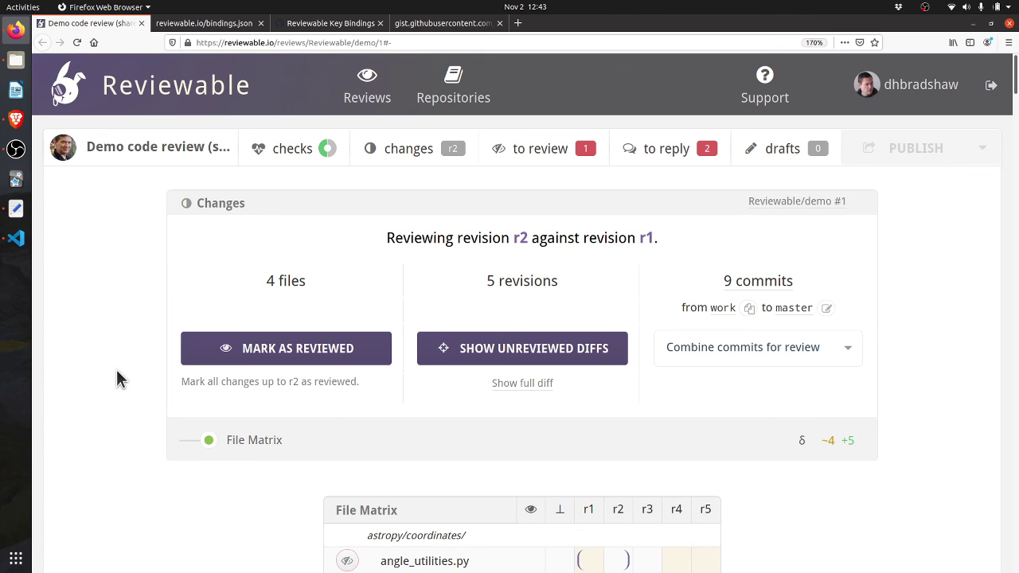
pyautogui.press('F11')
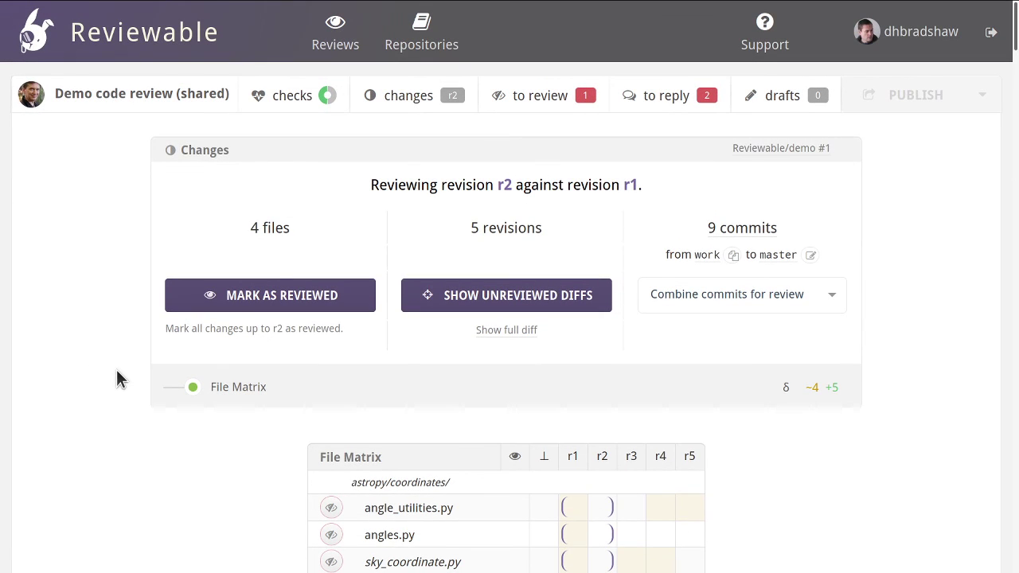